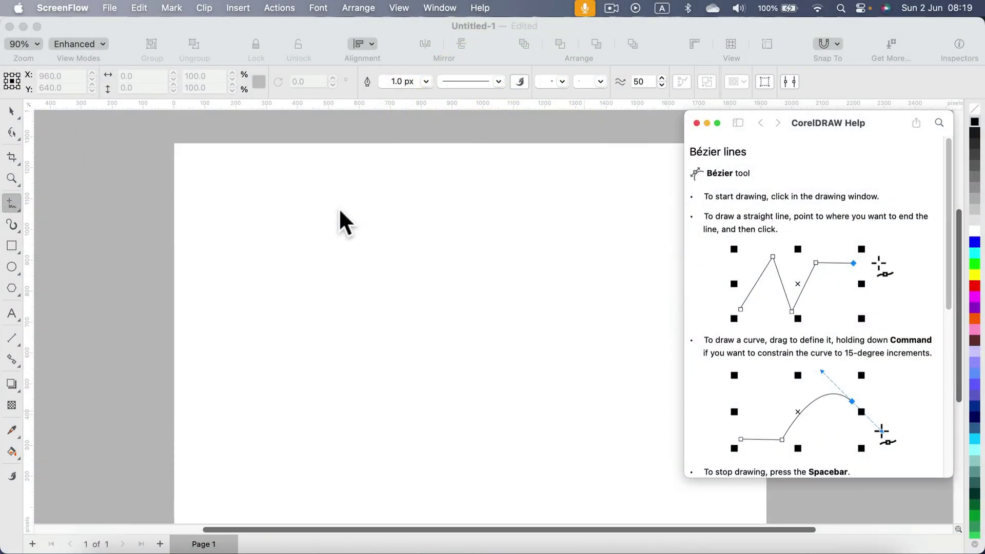
Choose the Bézier tool from the curve tools flyout in the toolbox
click(11, 203)
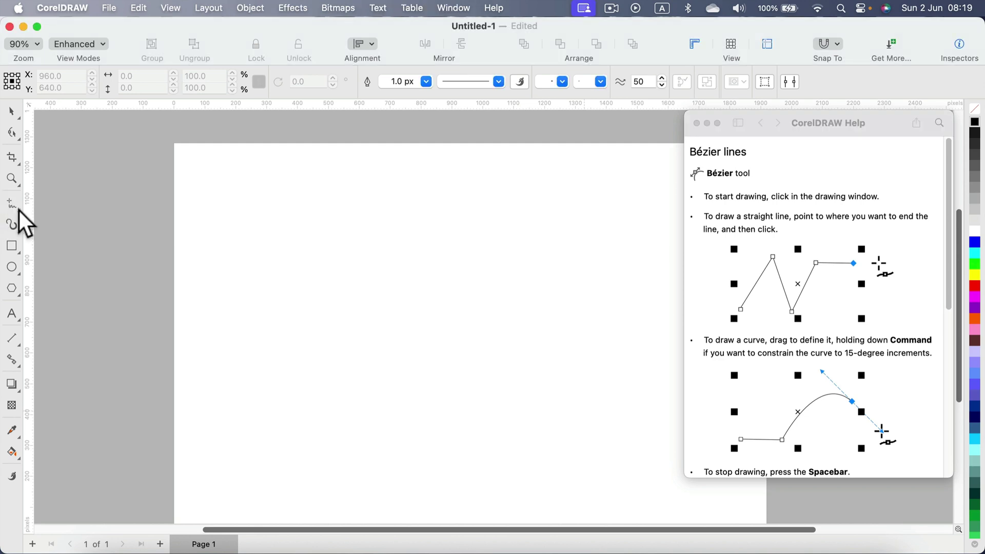
click(17, 207)
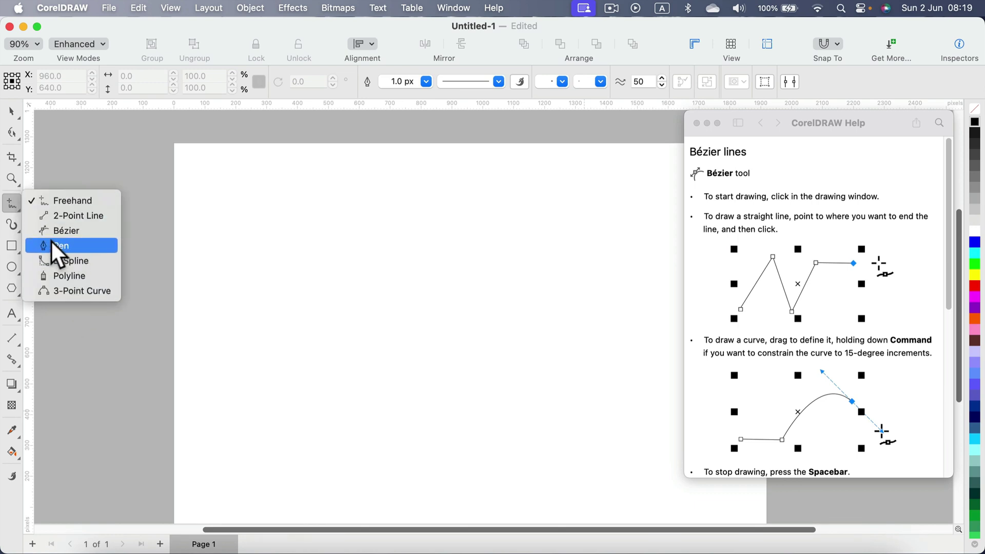
click(72, 230)
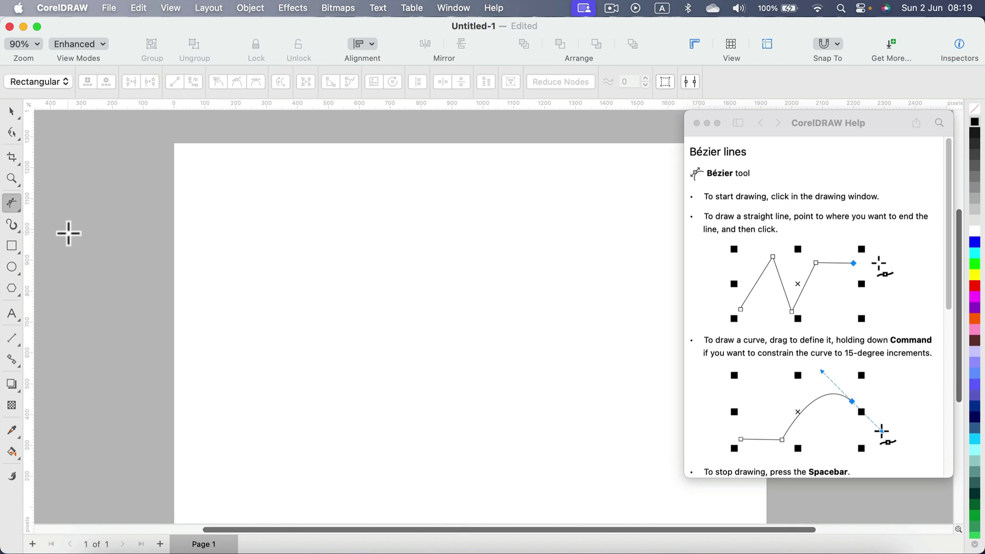
Draw a zigzag of straight Bézier segments from the upper left, down the right and back up
click(240, 214)
click(300, 184)
click(402, 257)
click(458, 203)
click(550, 271)
click(505, 347)
click(417, 401)
click(279, 406)
click(393, 478)
click(518, 452)
click(611, 344)
click(622, 242)
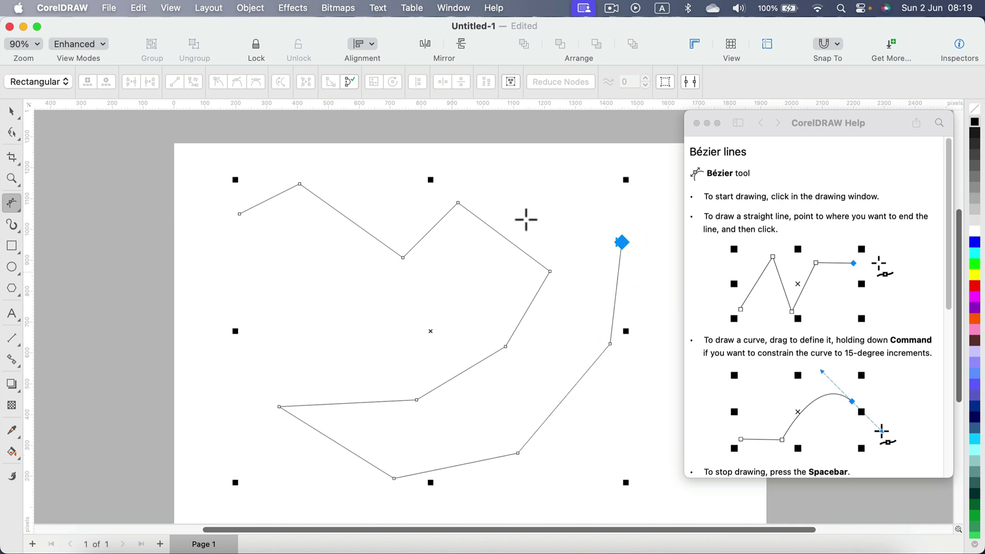
Continue the path with a smooth curve arcing across the top toward the top left
drag(535, 177, 372, 169)
click(372, 168)
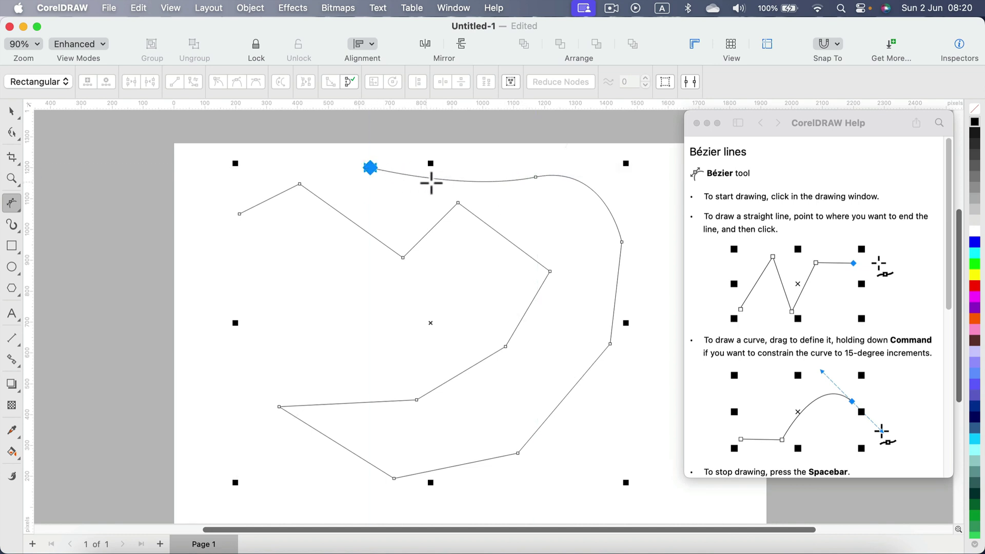
click(263, 168)
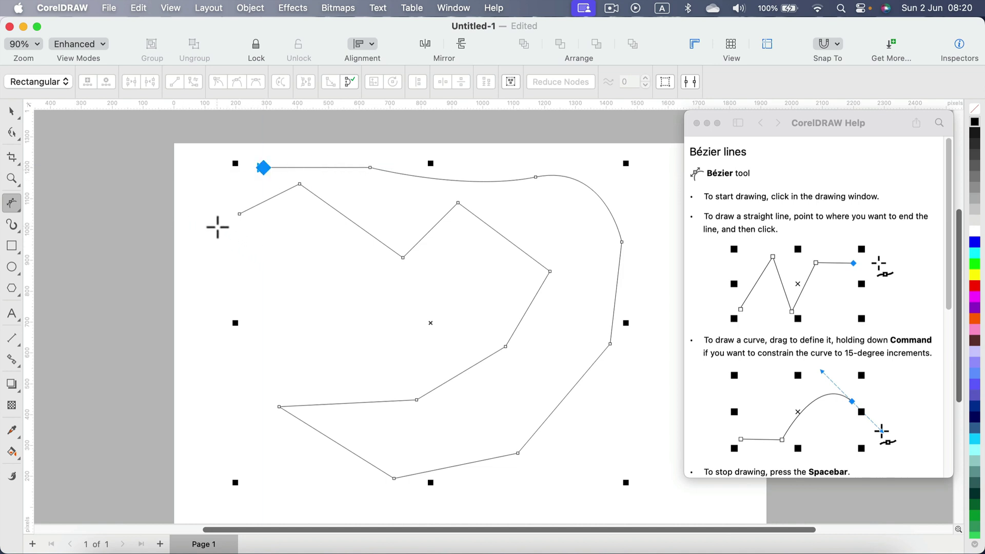
Add curved segments winding through the middle and down the left side to the bottom left
drag(219, 230, 237, 285)
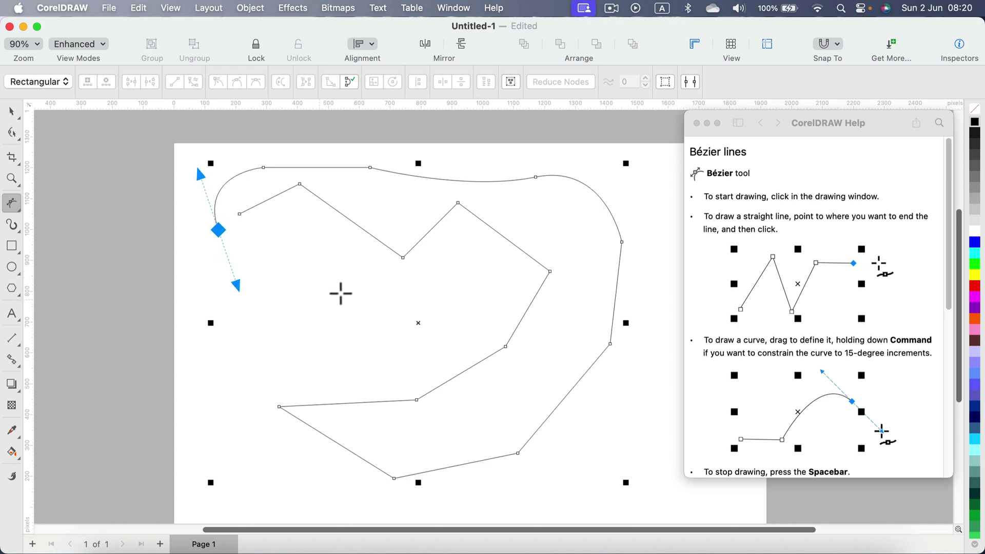
click(339, 260)
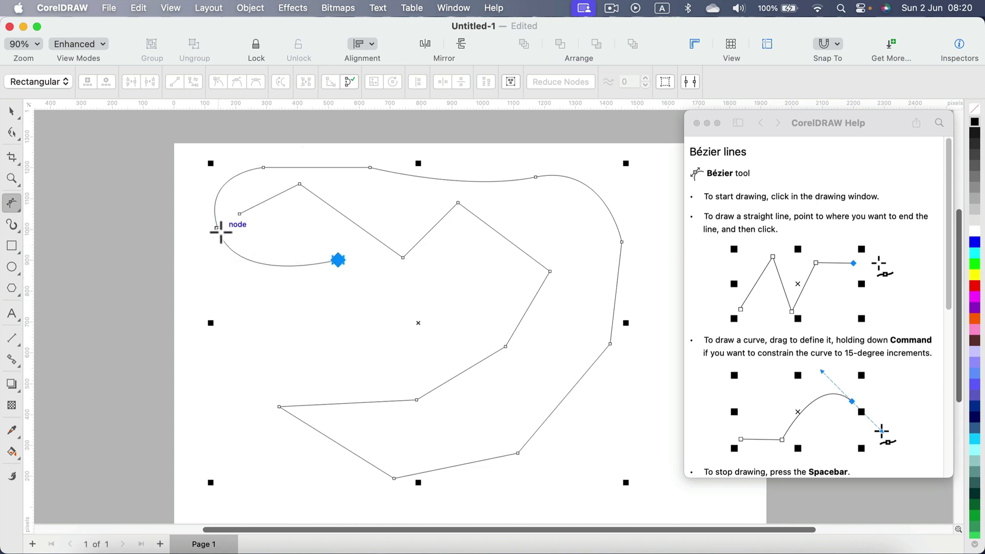
drag(425, 290, 390, 327)
drag(304, 332, 265, 332)
drag(238, 398, 244, 434)
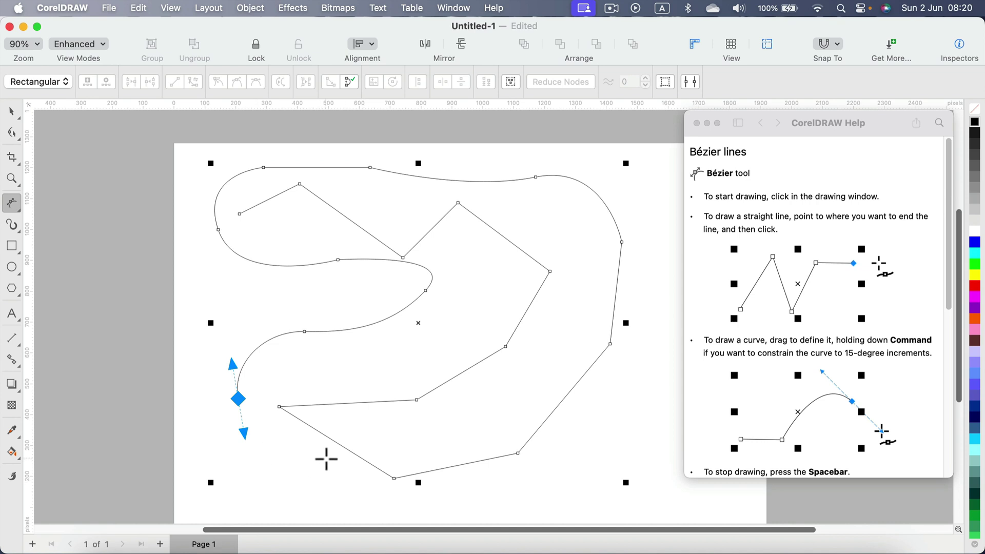
drag(282, 470, 313, 482)
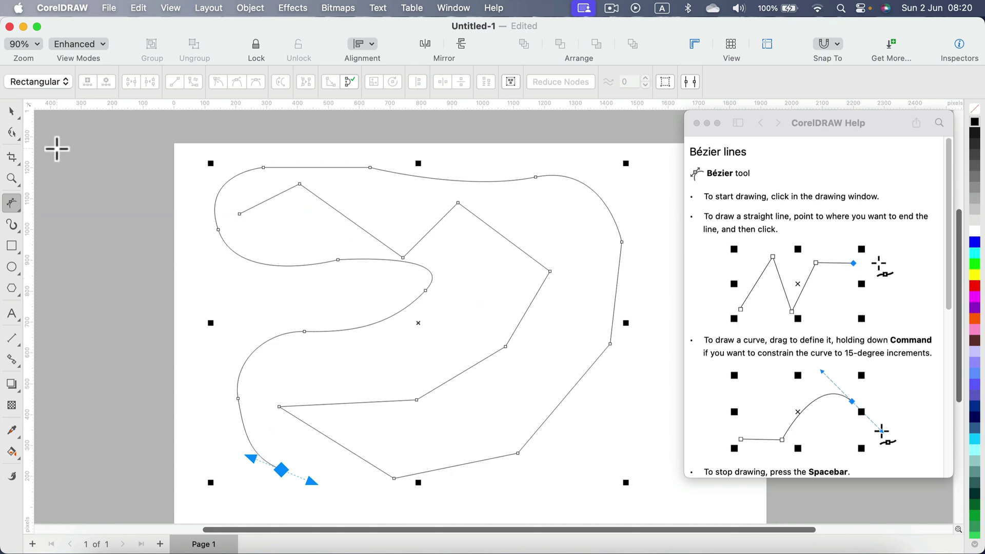
Select the drawn Bézier line with the Pick tool, nudge it, then delete it
click(11, 111)
click(191, 244)
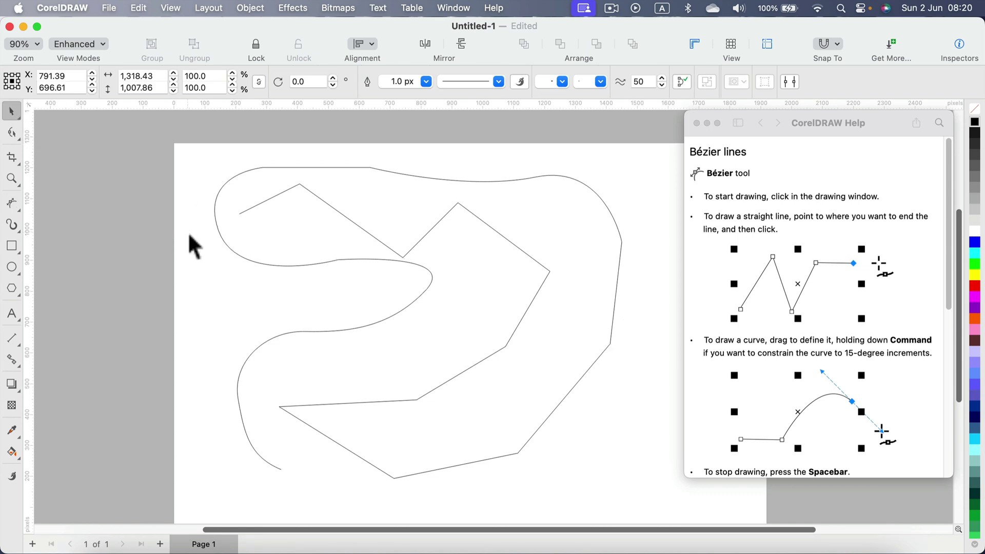
click(264, 266)
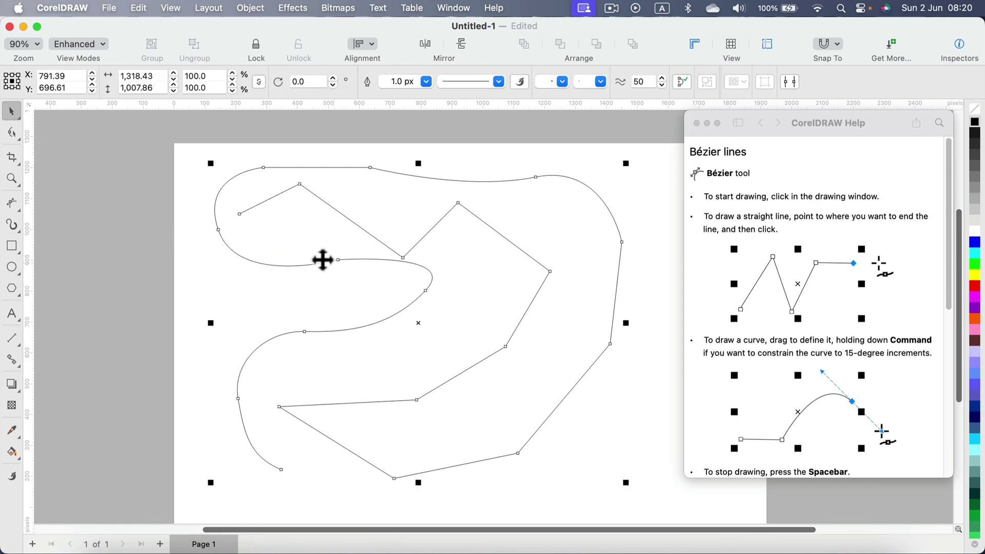
mouse_move(358, 257)
mouse_down()
mouse_move(407, 260)
mouse_move(345, 251)
mouse_move(367, 268)
mouse_up()
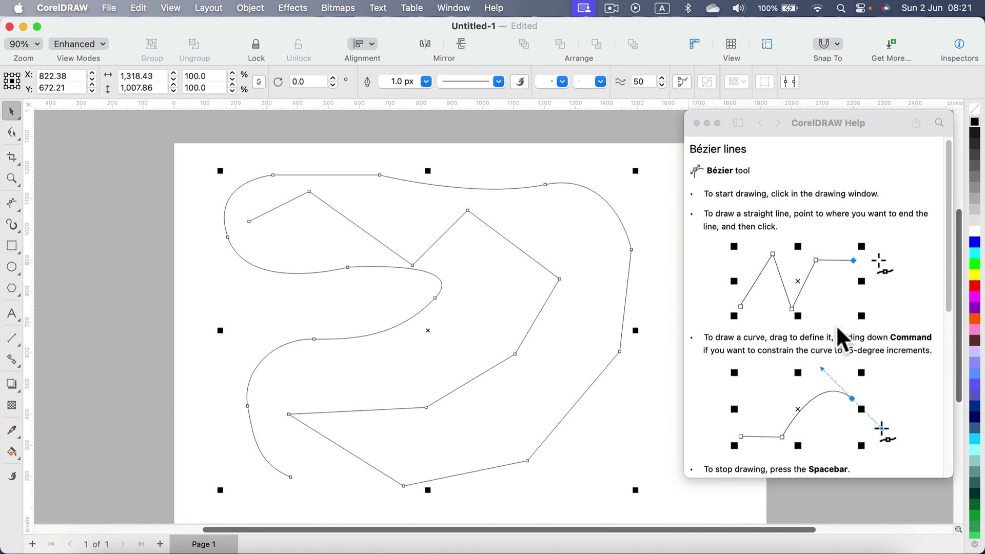
scroll(835, 324, down, 3)
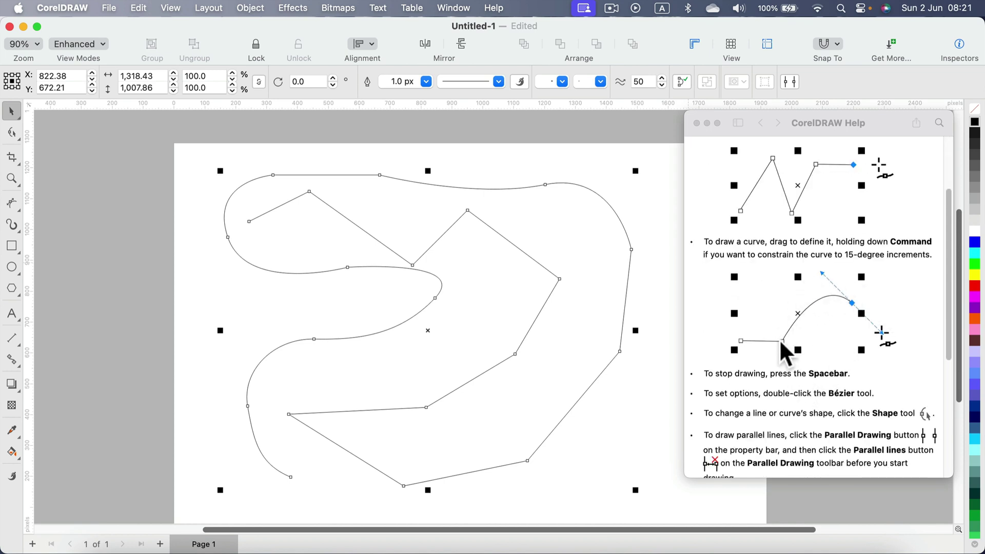
scroll(780, 356, down, 5)
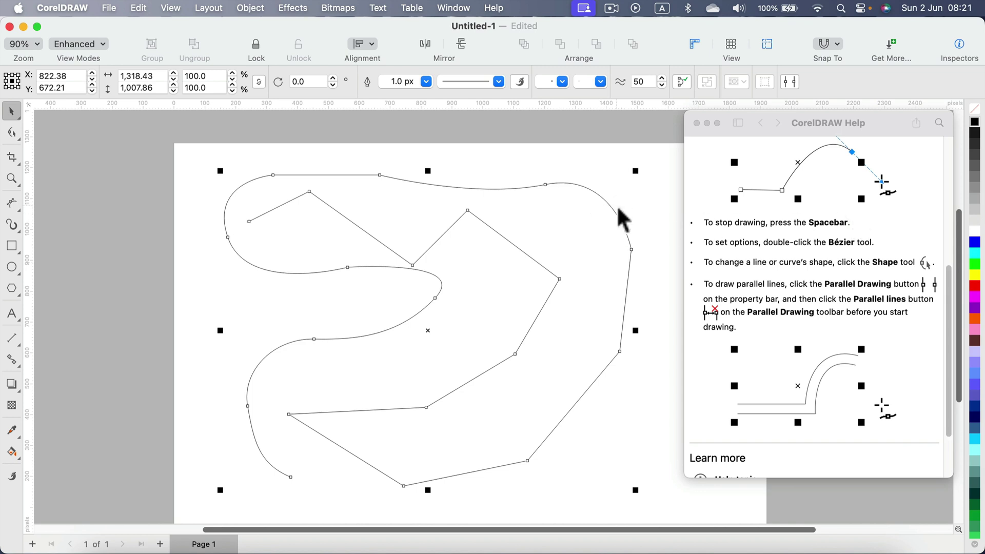
key(Delete)
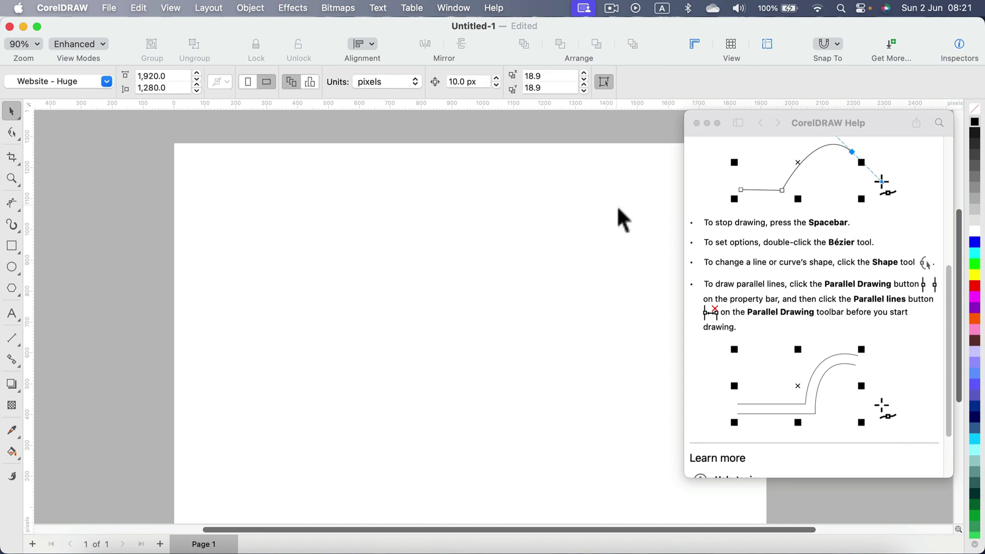
Reselect the Bézier tool from the curve tools flyout
click(10, 203)
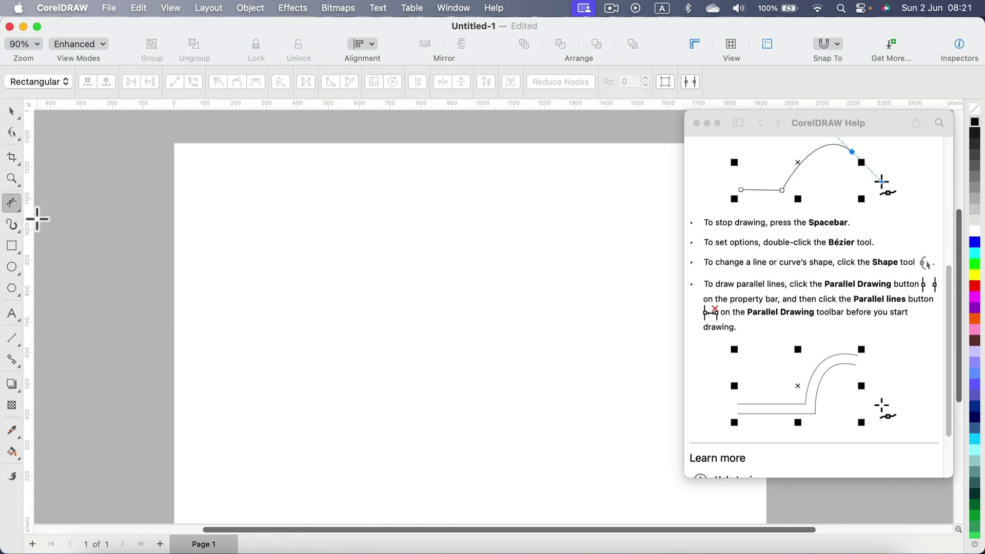
click(19, 209)
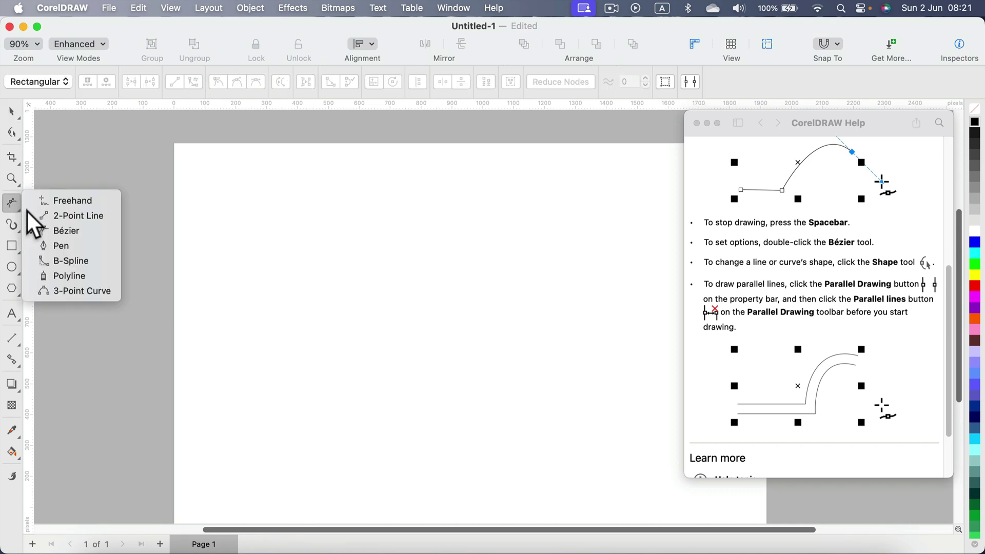
click(76, 230)
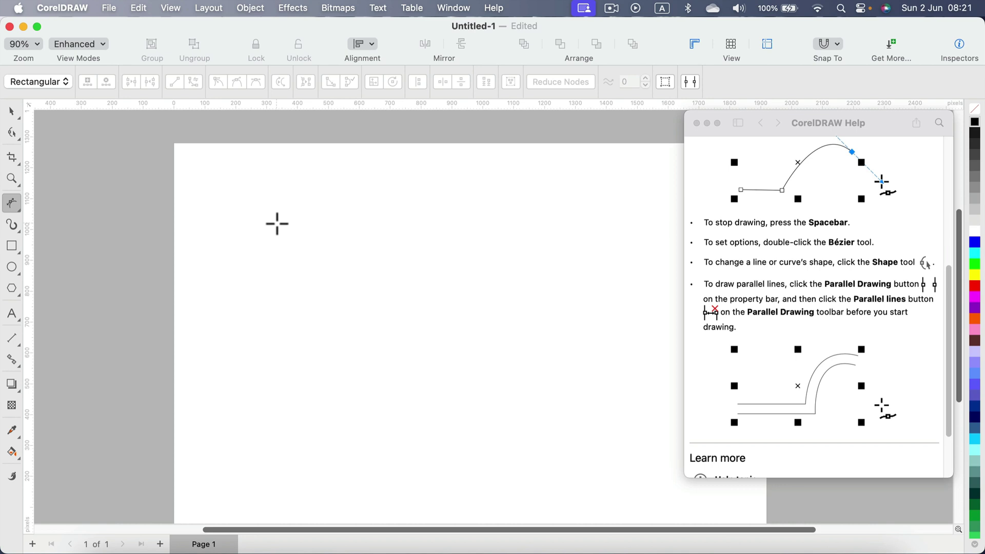
Show the Freehand/Bézier preferences, with smoothing 50 and 5-pixel thresholds
double_click(13, 203)
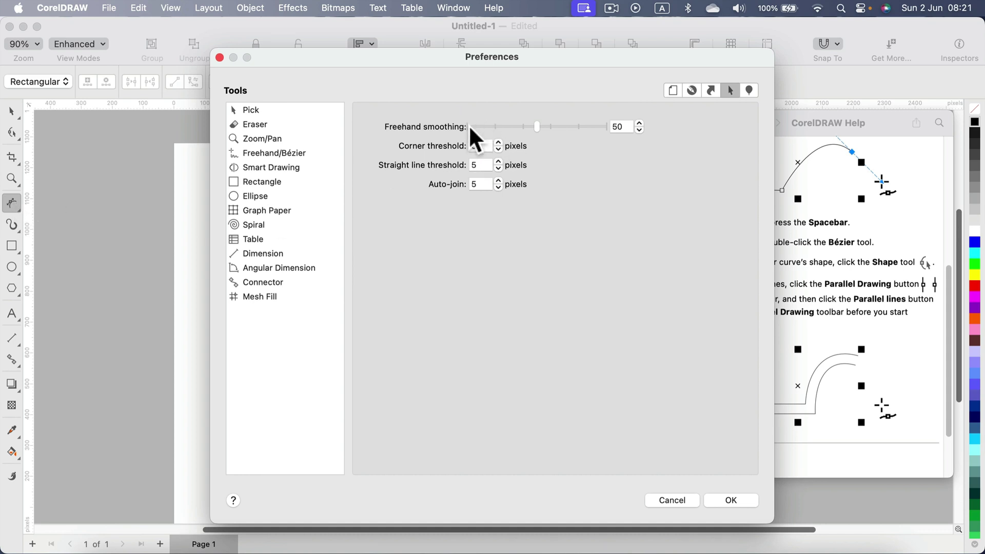
Close Preferences and drag out a five-node wavy S-curve, finishing it with Spacebar
click(220, 57)
drag(290, 241, 261, 277)
mouse_move(382, 325)
mouse_down()
mouse_move(496, 303)
mouse_move(529, 285)
mouse_up()
drag(461, 234, 495, 189)
drag(582, 345, 503, 418)
drag(391, 411, 336, 416)
key(space)
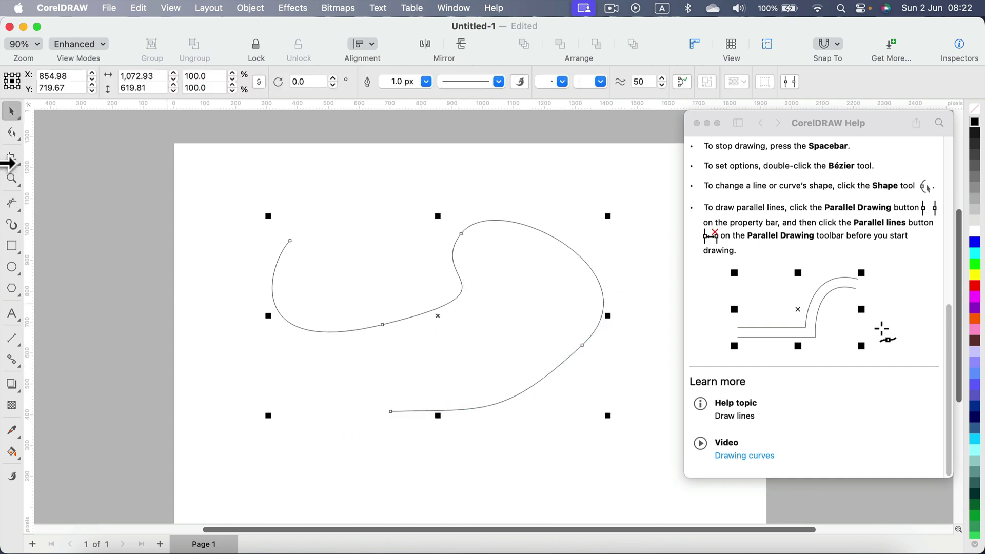
With the Shape tool, pull the left node lower and bend the upper node's handle
click(11, 133)
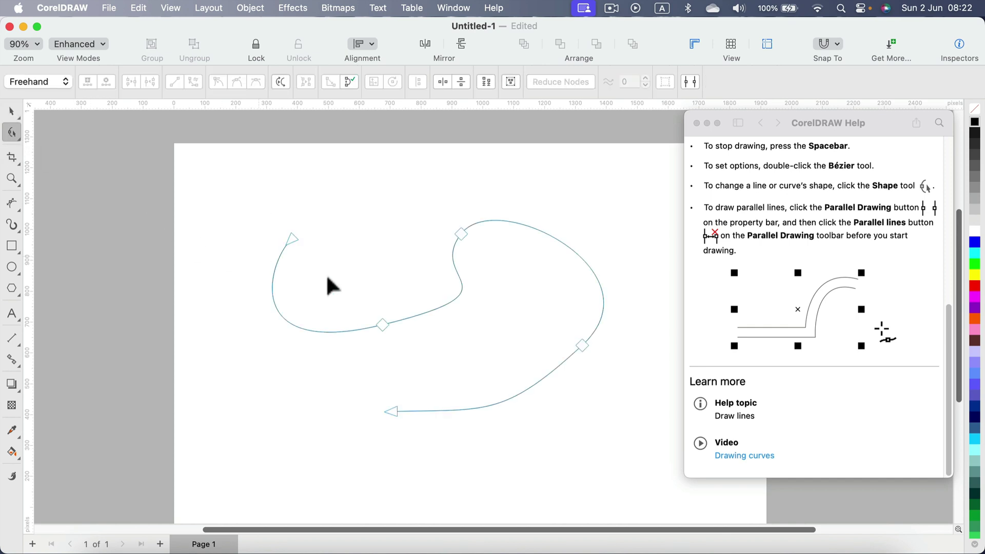
click(382, 324)
drag(382, 320, 361, 365)
mouse_move(459, 237)
mouse_down()
mouse_move(502, 215)
mouse_move(467, 235)
mouse_up()
drag(503, 186, 528, 246)
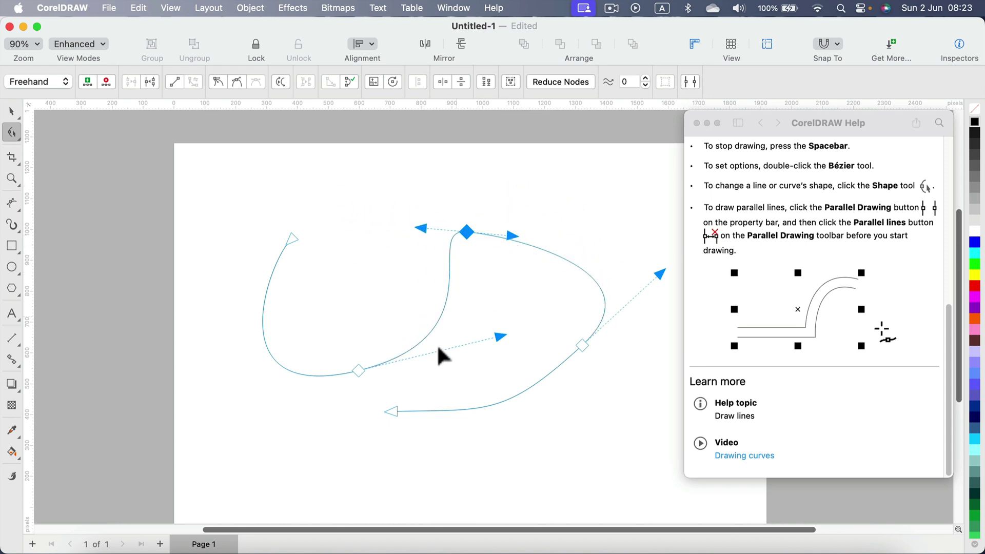
click(440, 318)
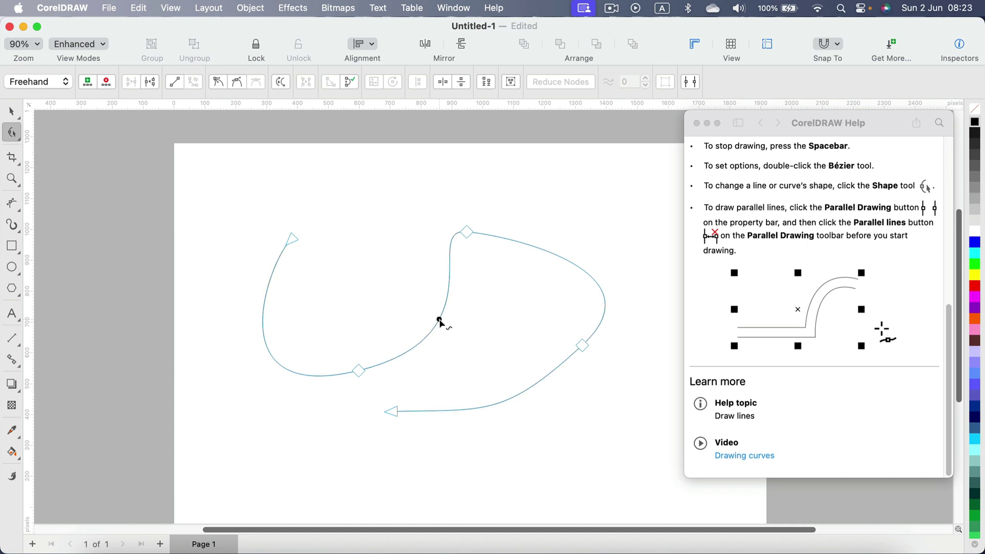
Add a new node to the curve, drag it up-left, and delete the top node
double_click(439, 318)
drag(439, 319, 370, 265)
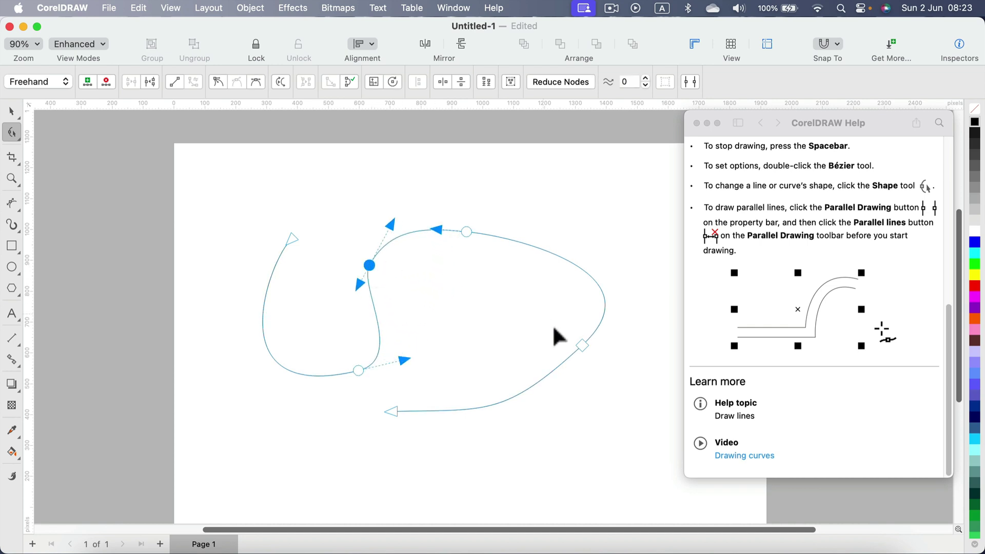
click(573, 329)
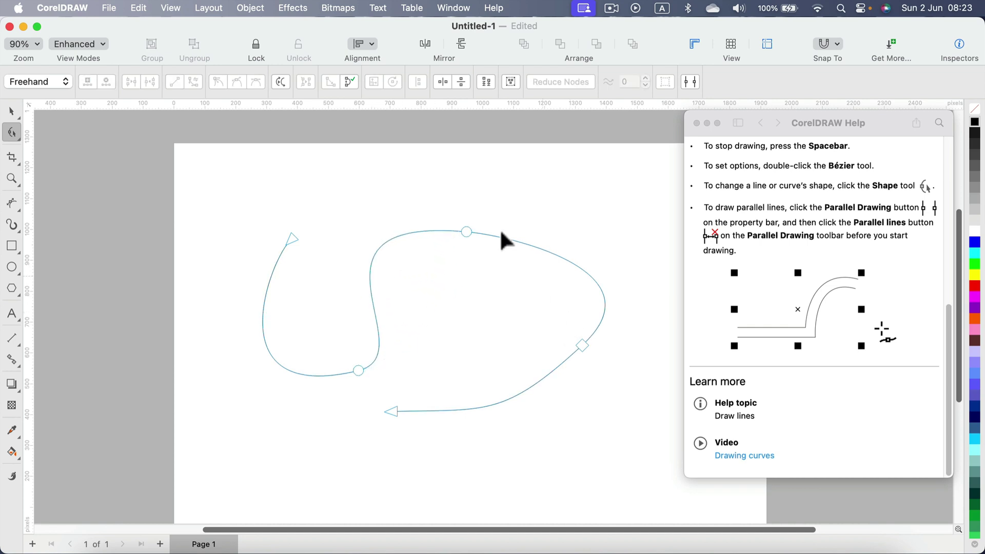
click(468, 231)
key(Delete)
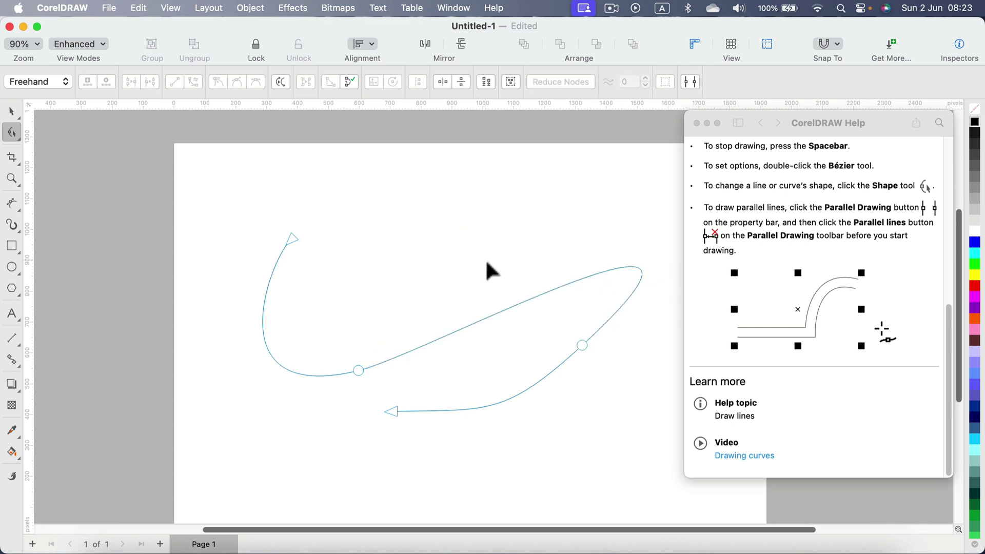
click(492, 315)
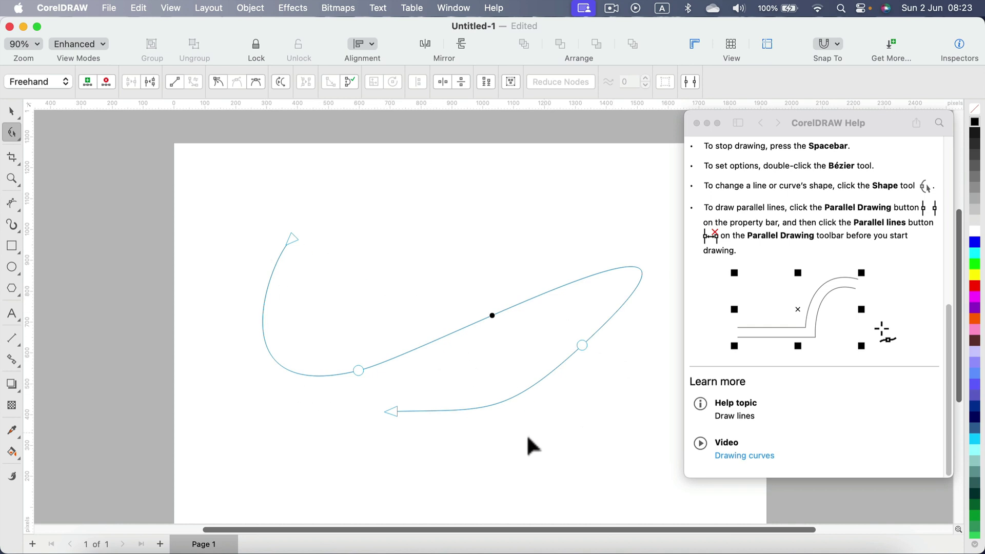